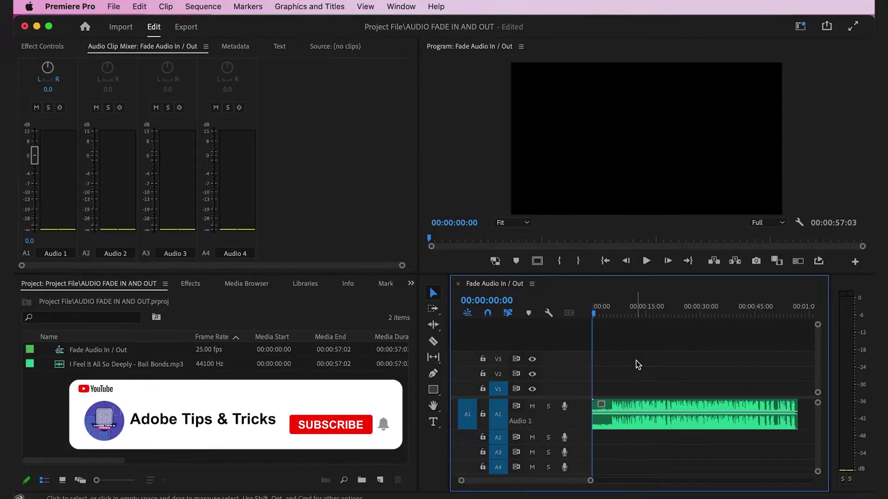
Select the 'I Feel It All So Deeply' mp3 clip on audio track A1.
left_click(653, 409)
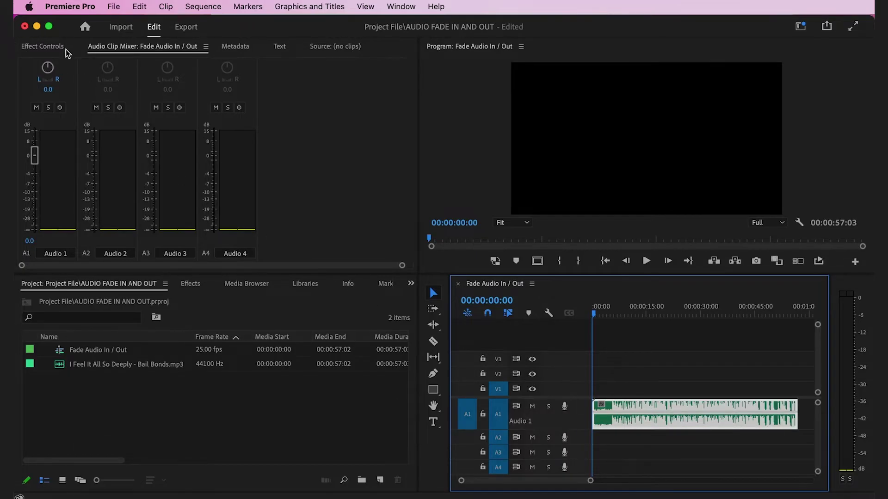
Show the Effect Controls panel with the clip's Volume, Channel Volume and Panner effects.
left_click(44, 47)
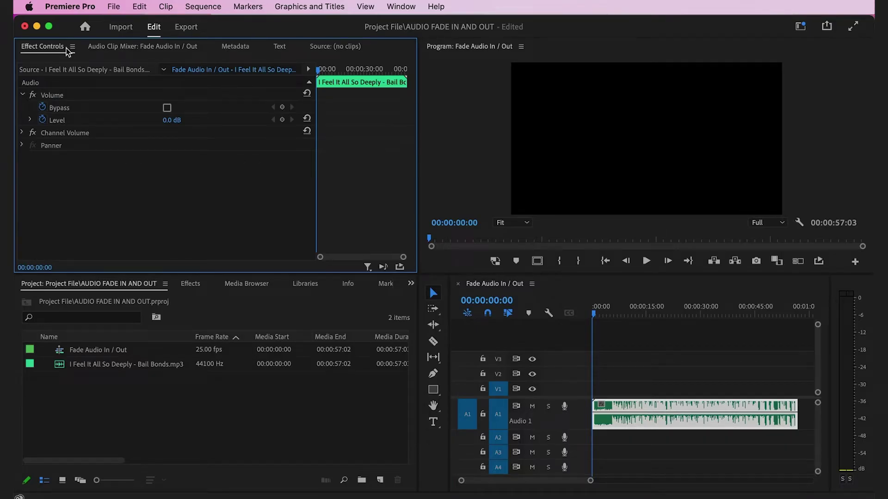
left_click(400, 8)
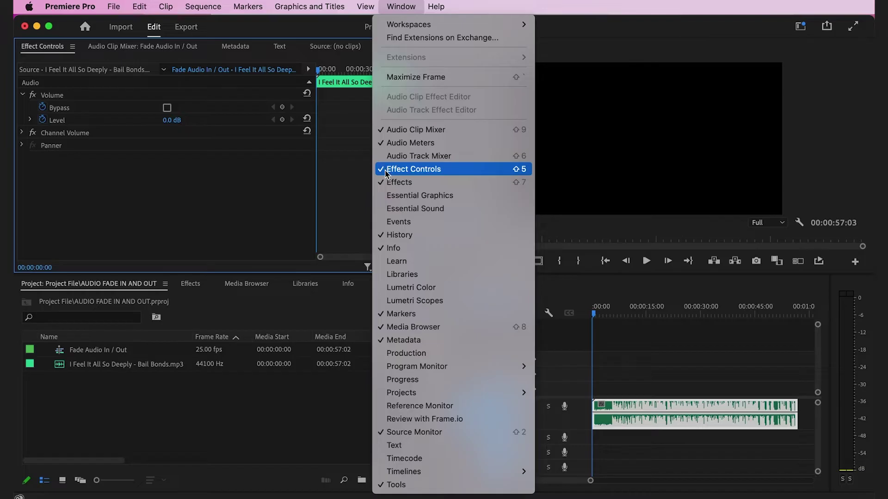
left_click(448, 169)
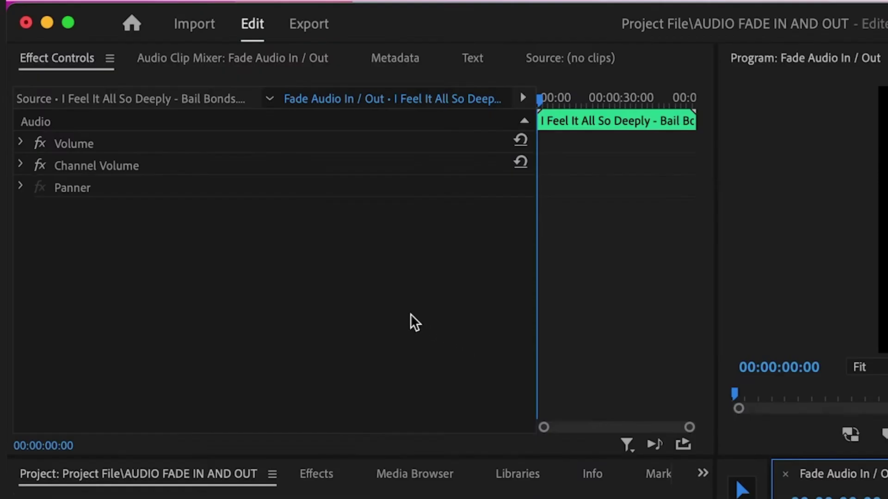
Expand Volume, enable Level keyframing, and delete the initial keyframes so Level stays 0.0 dB.
left_click(339, 294)
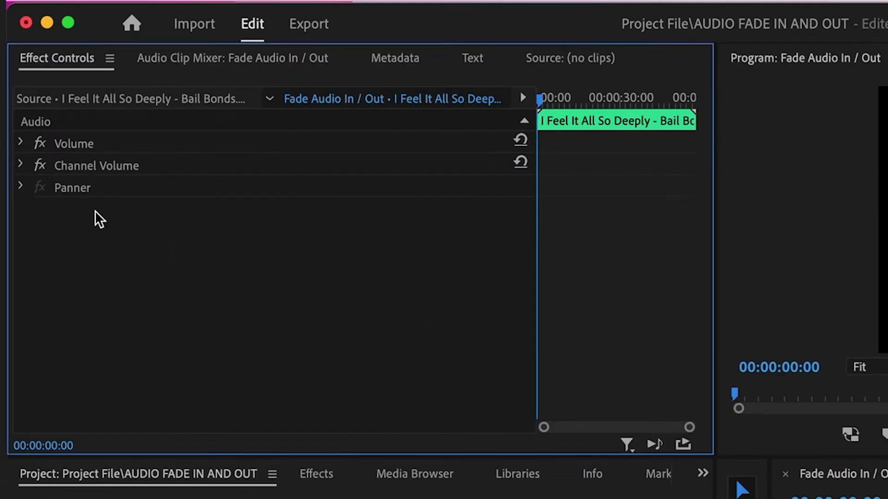
left_click(20, 142)
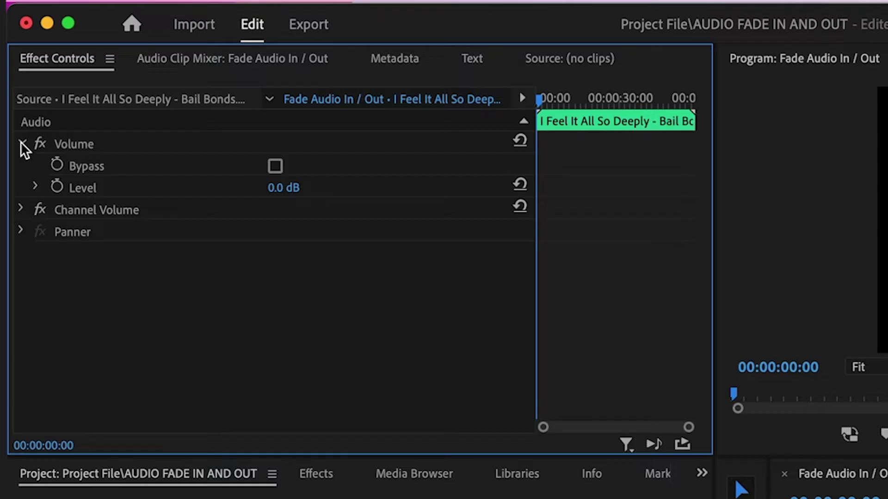
left_click(58, 189)
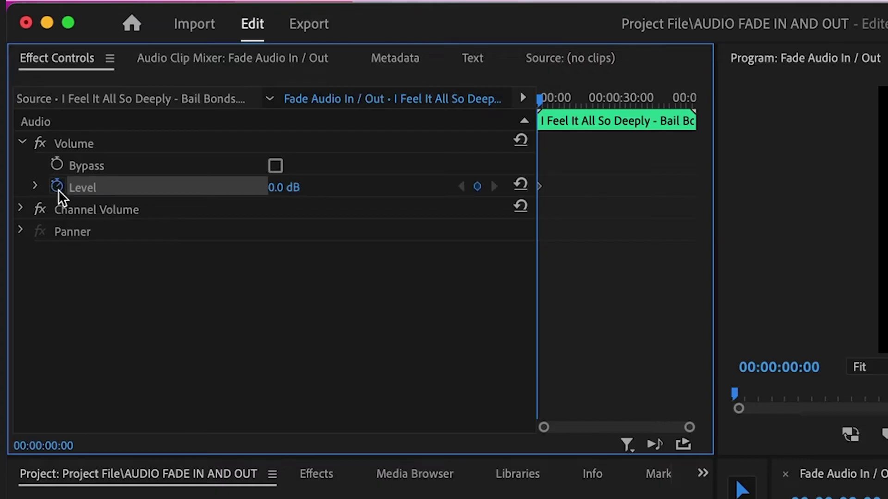
left_click(56, 165)
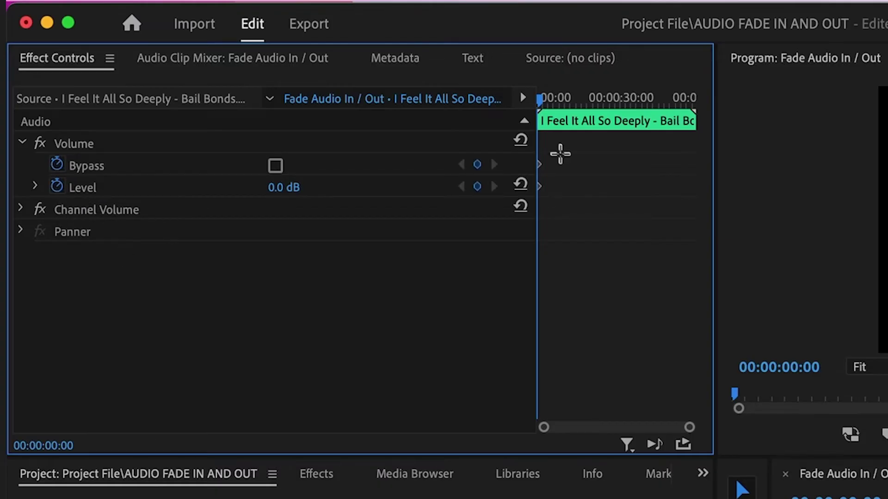
left_click_drag(559, 155, 530, 208)
key("Delete")
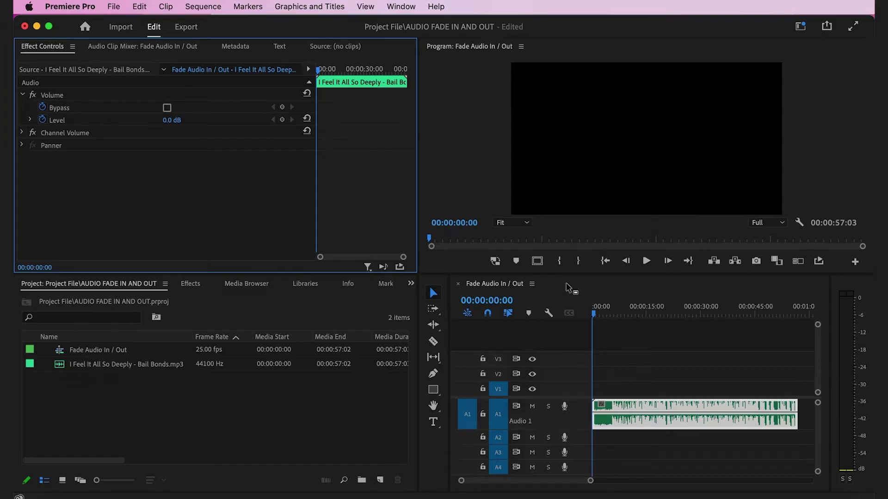
Move the playhead to exactly 00:00:03:00 via the sequence timecode.
left_click(595, 314)
left_click_drag(596, 316, 602, 316)
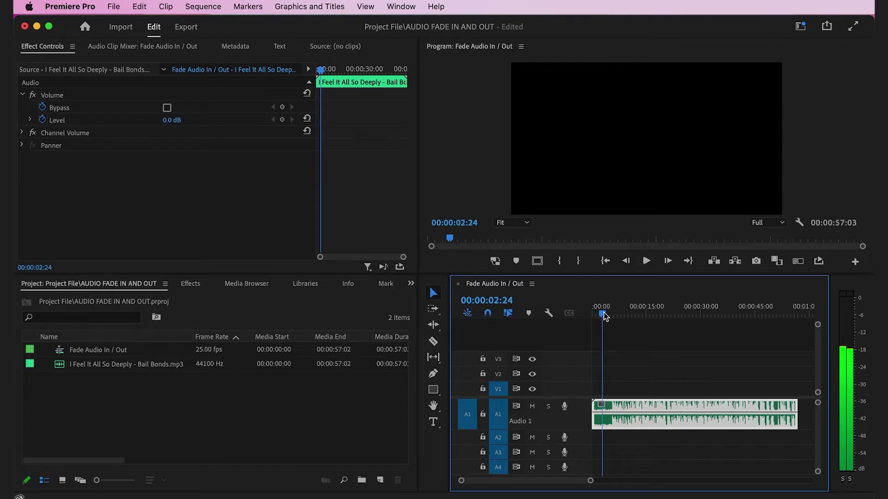
left_click(528, 298)
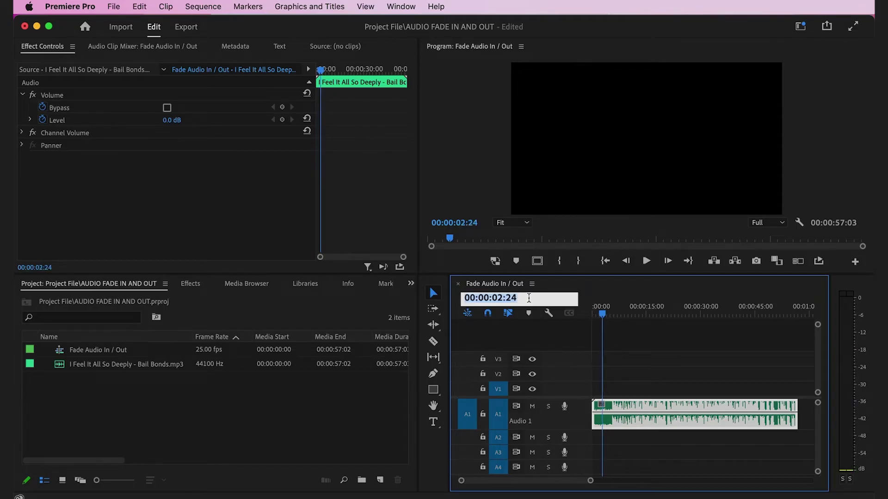
key("BackSpace")
key("BackSpace")
type("0:03")
key("Return")
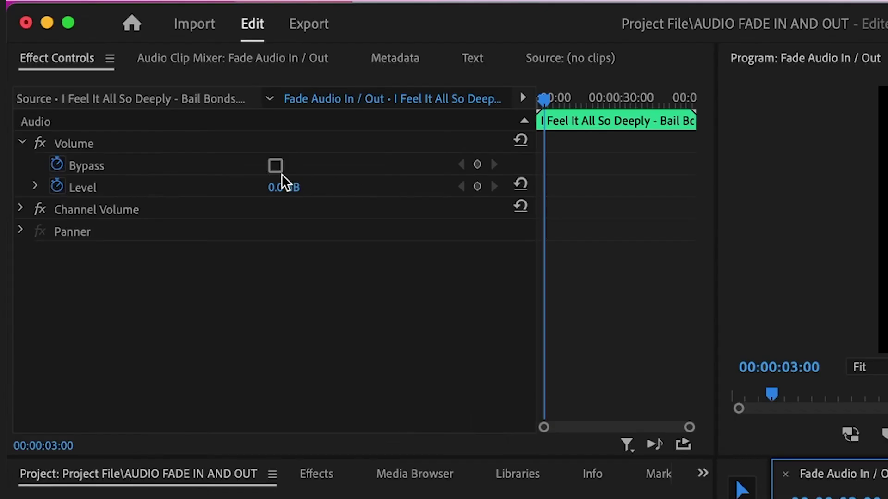
Key Level at -60 dB on the clip's start and 0 dB at 00:00:03:00.
left_click(310, 189)
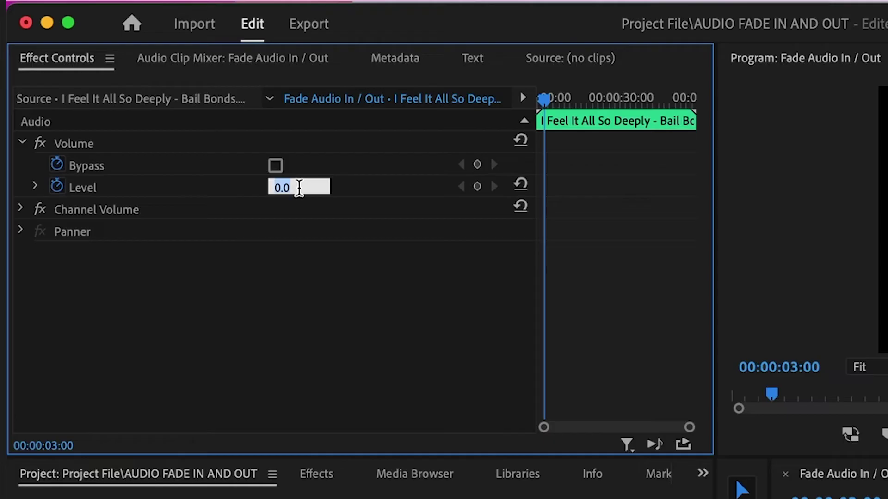
type("-60")
key("Return")
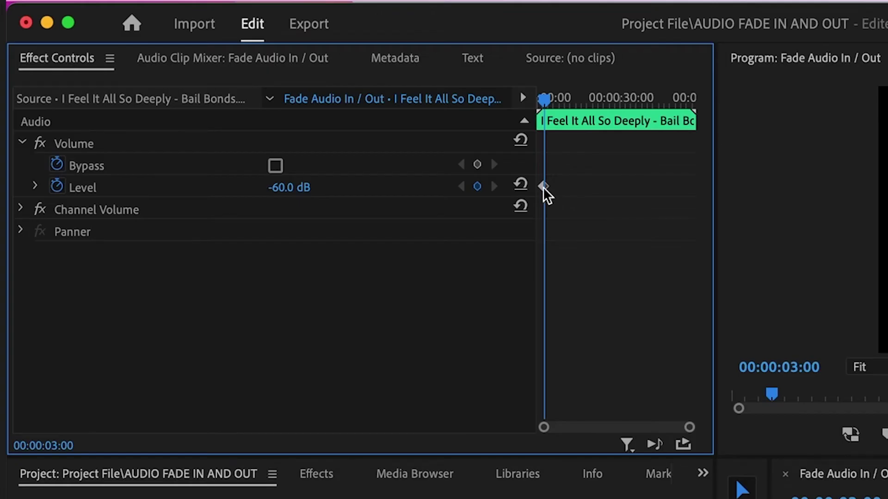
left_click_drag(542, 187, 525, 187)
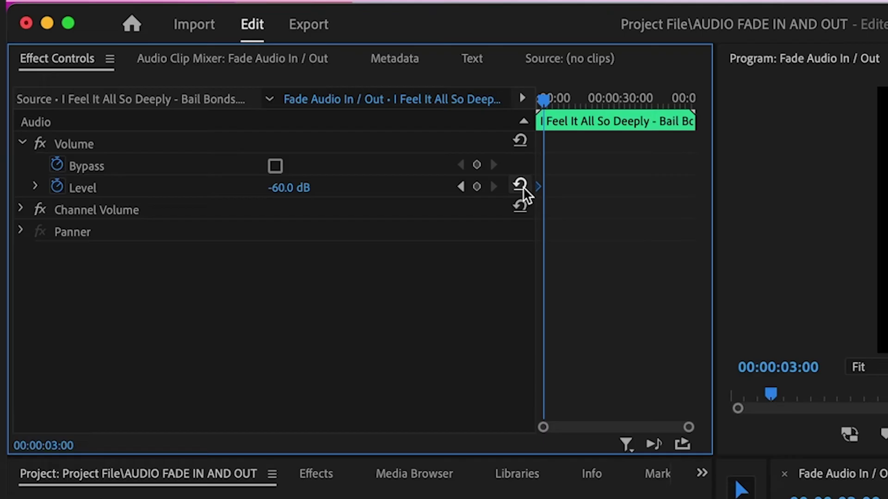
left_click(311, 188)
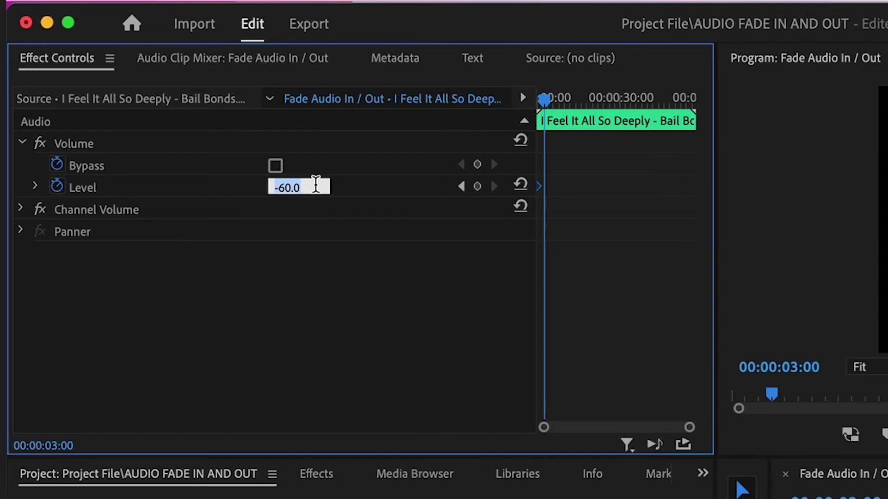
type("0")
key("Return")
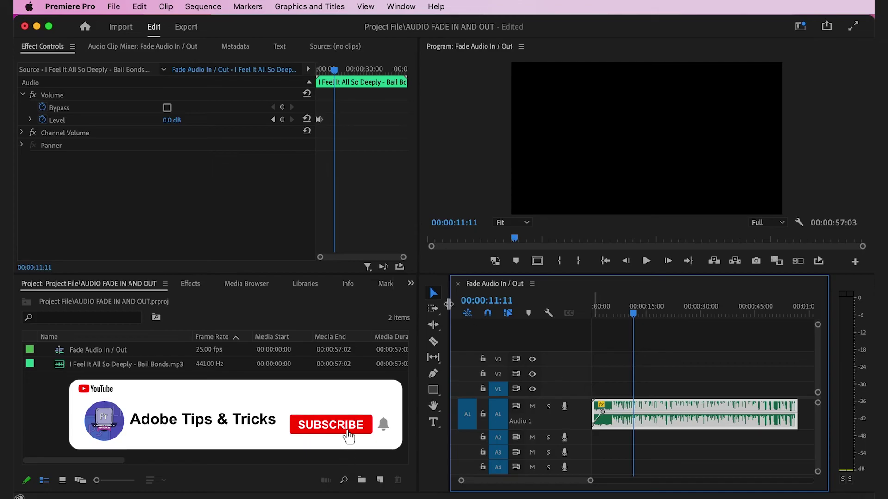
Jump to the sequence end at 00:00:57:03, then set the timecode to 00:00:54:03.
left_click(351, 70)
left_click_drag(352, 73, 391, 75)
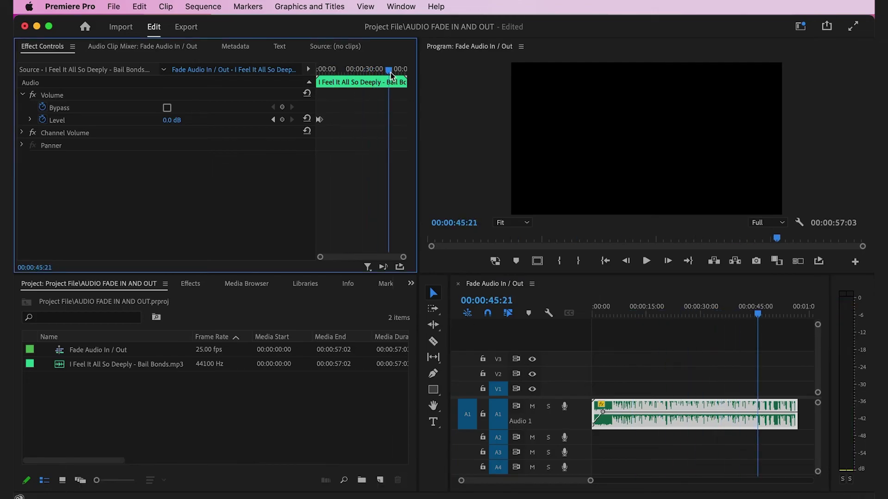
key("End")
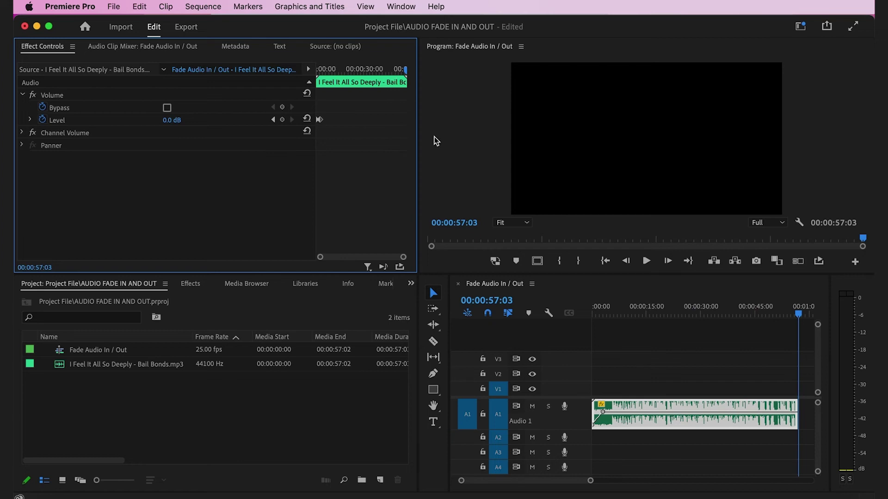
left_click(498, 299)
left_click(503, 299)
key("BackSpace")
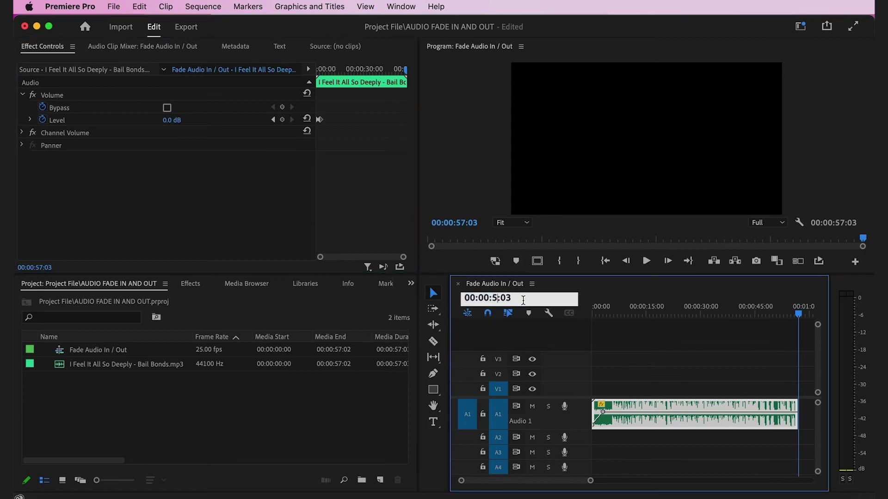
type("4")
key("Return")
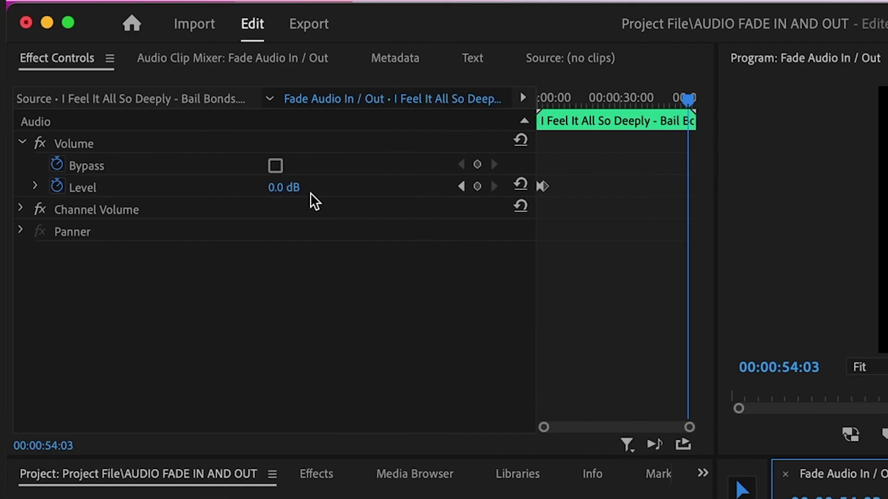
Set Level keyframes of -60 dB and 0 dB at 00:00:54:03, ramping down to the clip's end.
left_click(282, 188)
type("-60")
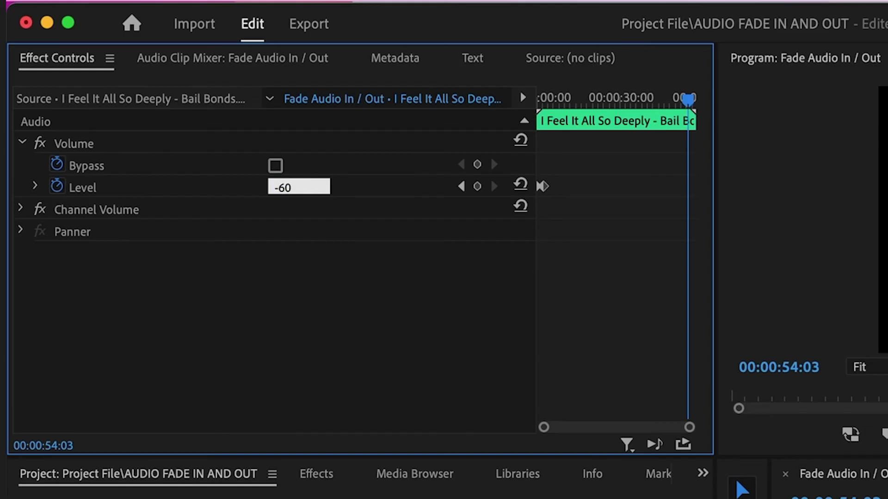
key("Return")
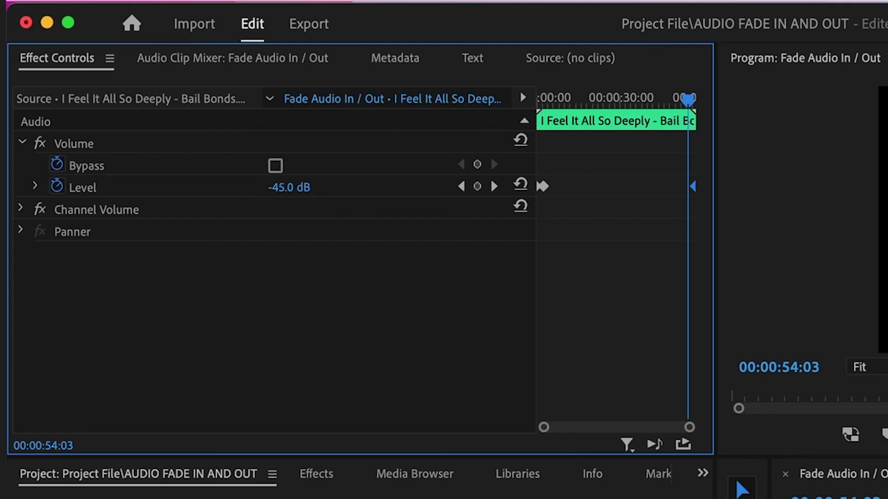
left_click(299, 186)
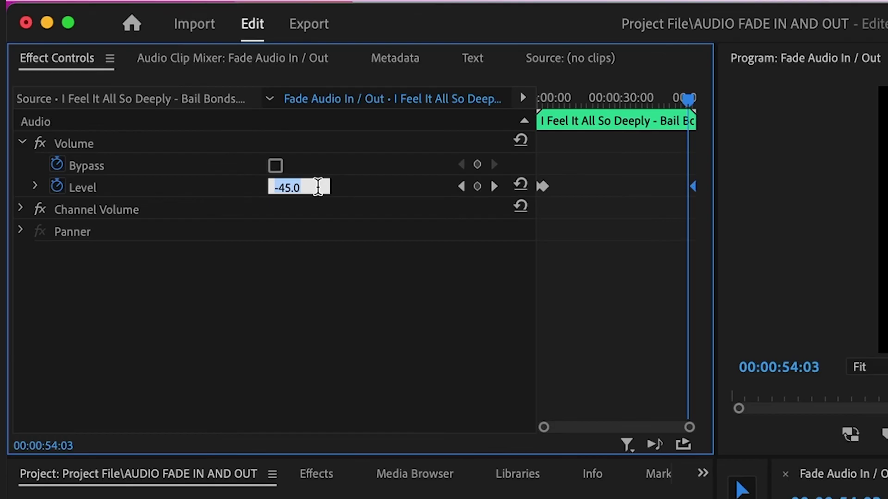
type("0")
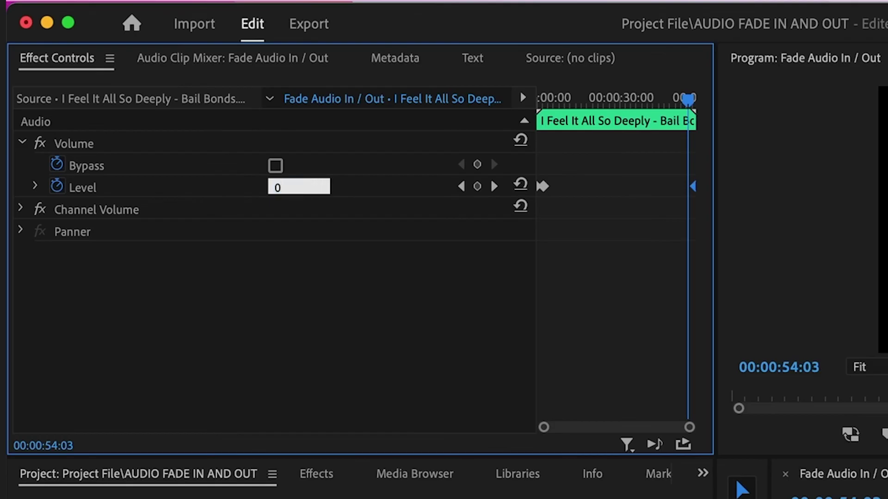
key("Return")
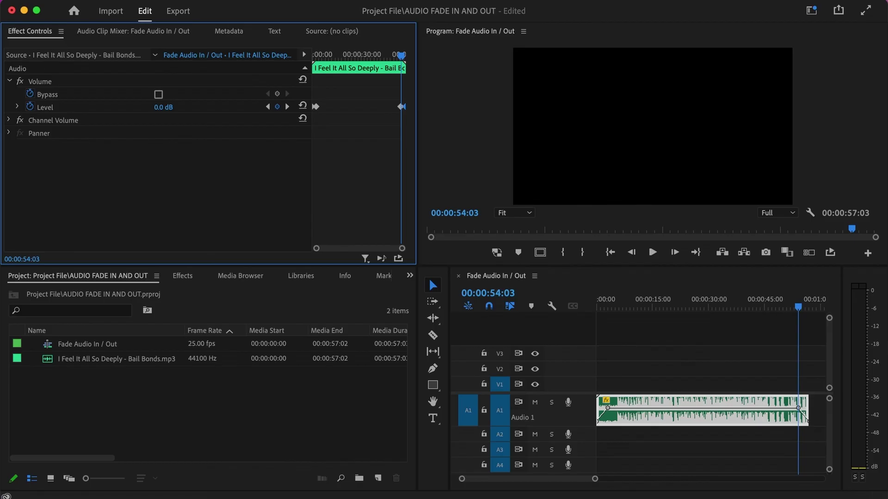
Play back from about 00:00:51:00 to hear the fade-out.
left_click_drag(798, 304, 784, 308)
key("space")
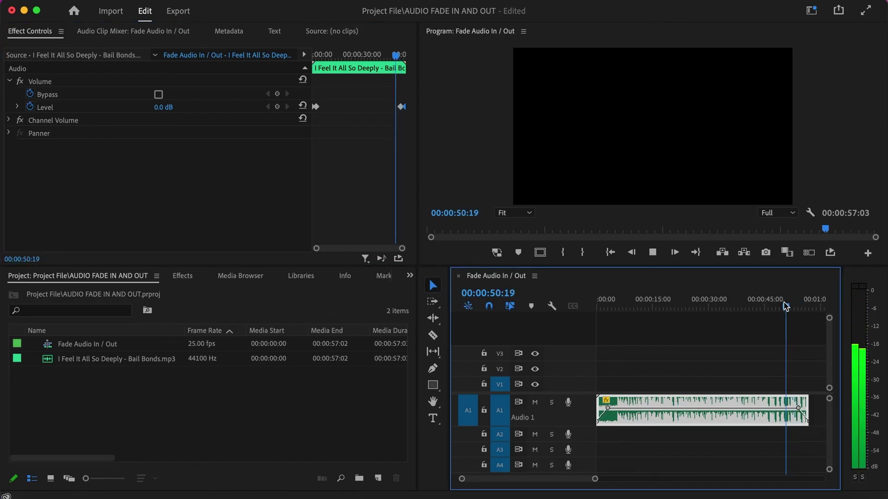